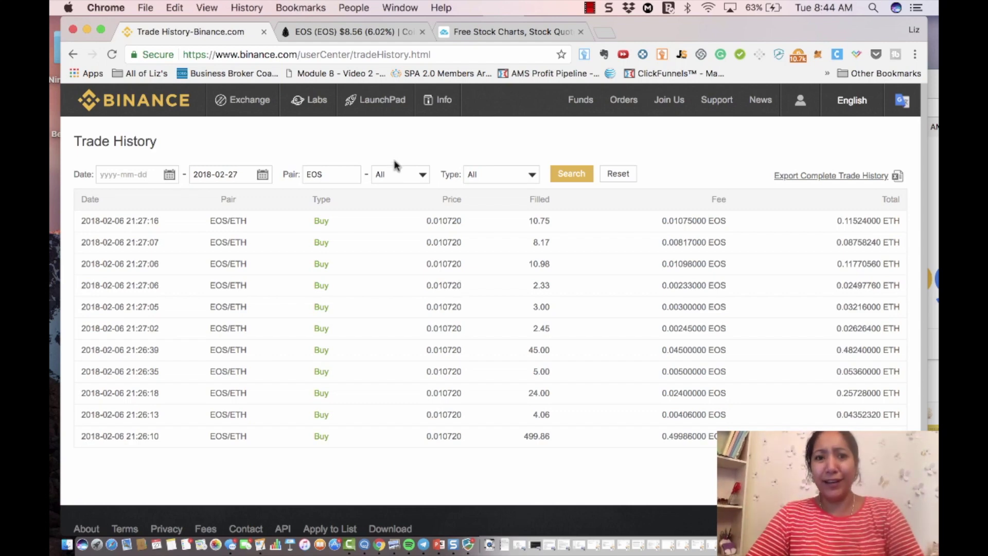
- Check EOS's $8.56 price on CoinMarketCap, then switch to the TradingView home page
click(374, 34)
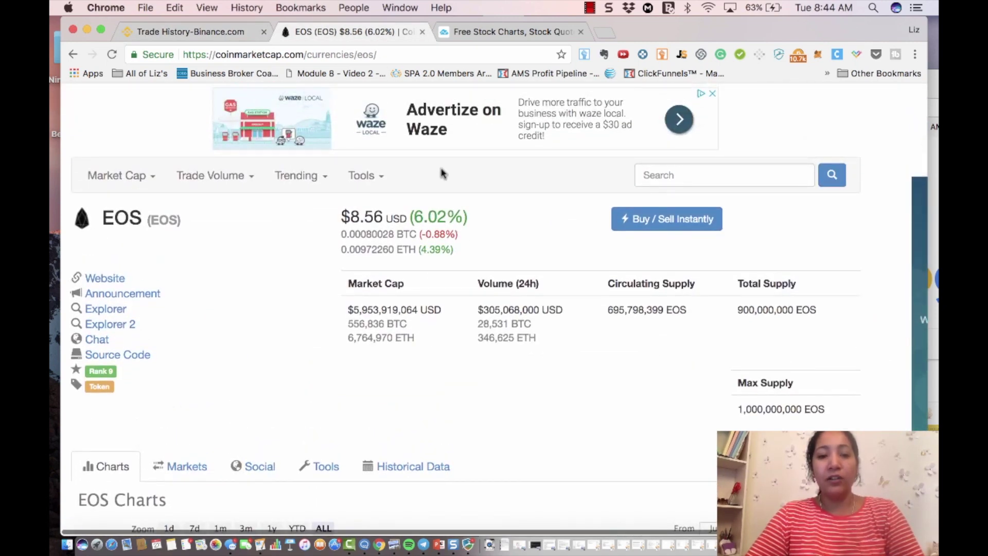
click(517, 32)
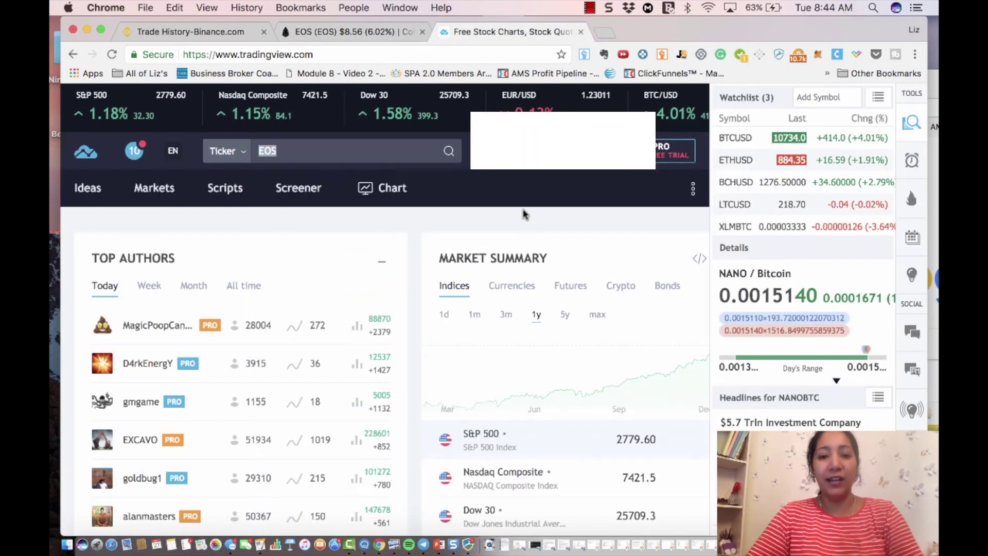
- Pick EOSBTC from Binance in the ticker search and open its interactive 4h chart
click(285, 147)
key(BackSpace)
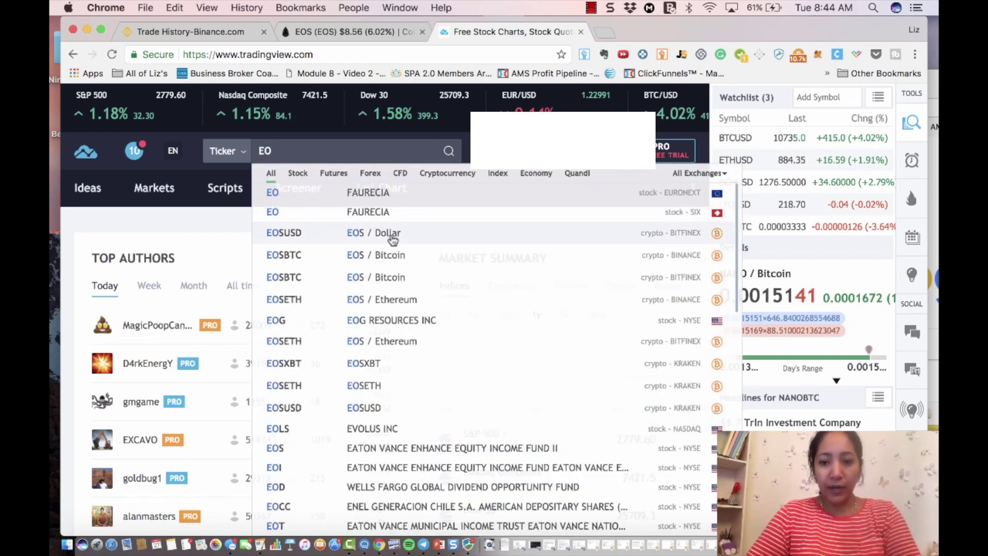
click(396, 255)
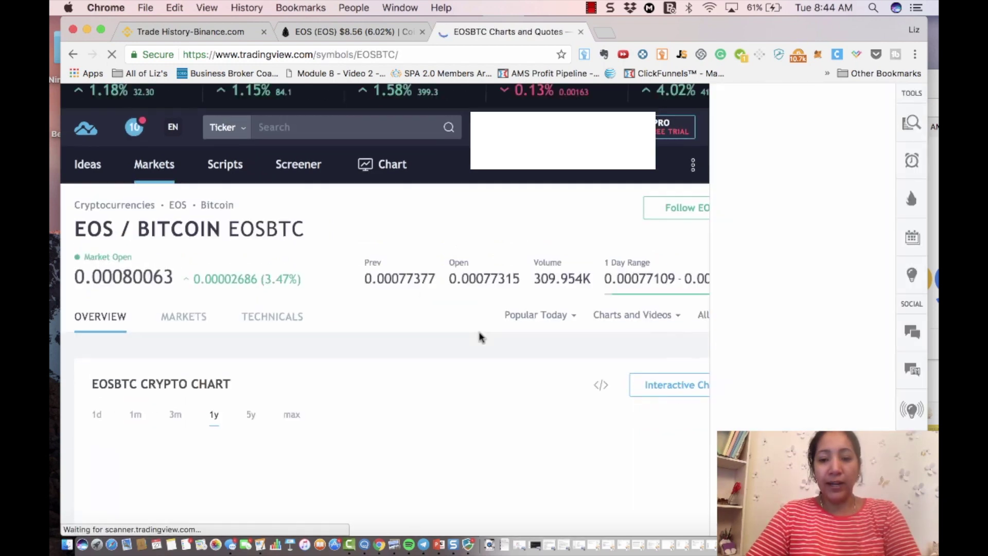
click(651, 385)
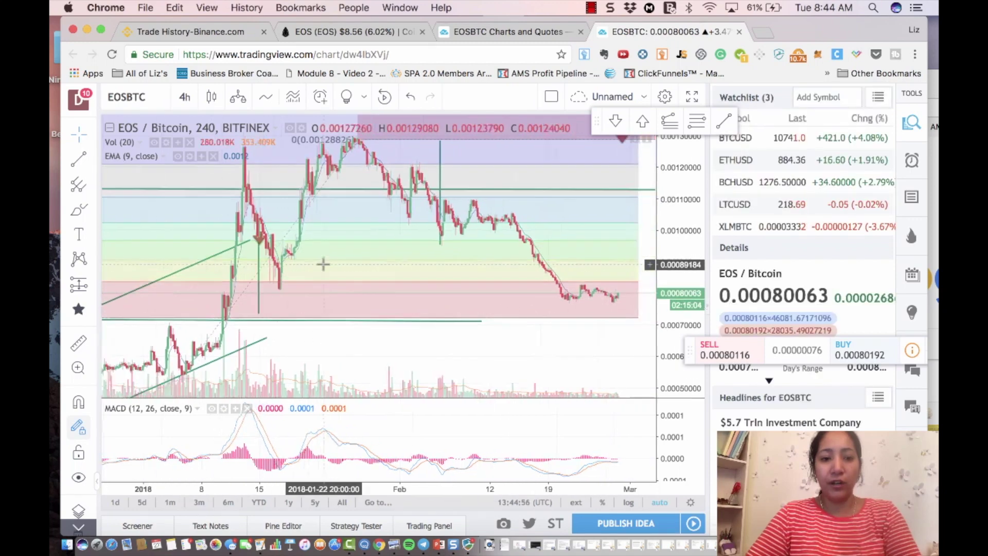
- Pan the chart and drag the floating drawing toolbars out of the way
scroll(323, 264, right, 5)
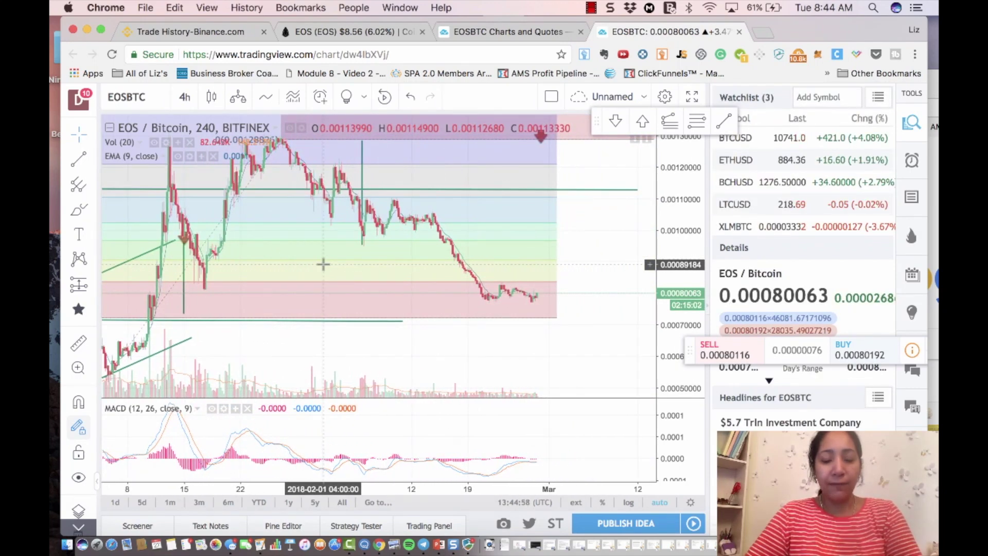
scroll(323, 264, right, 3)
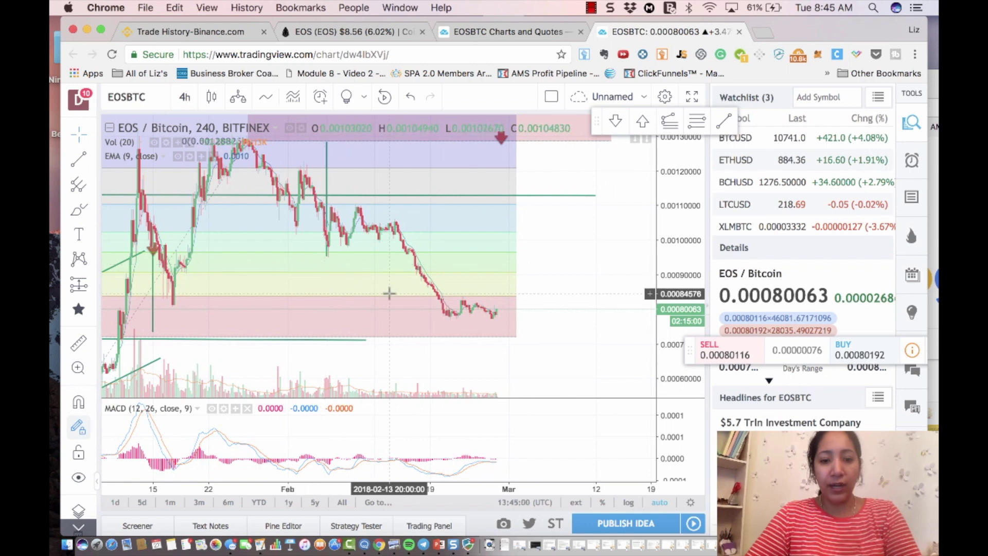
scroll(438, 311, left, 6)
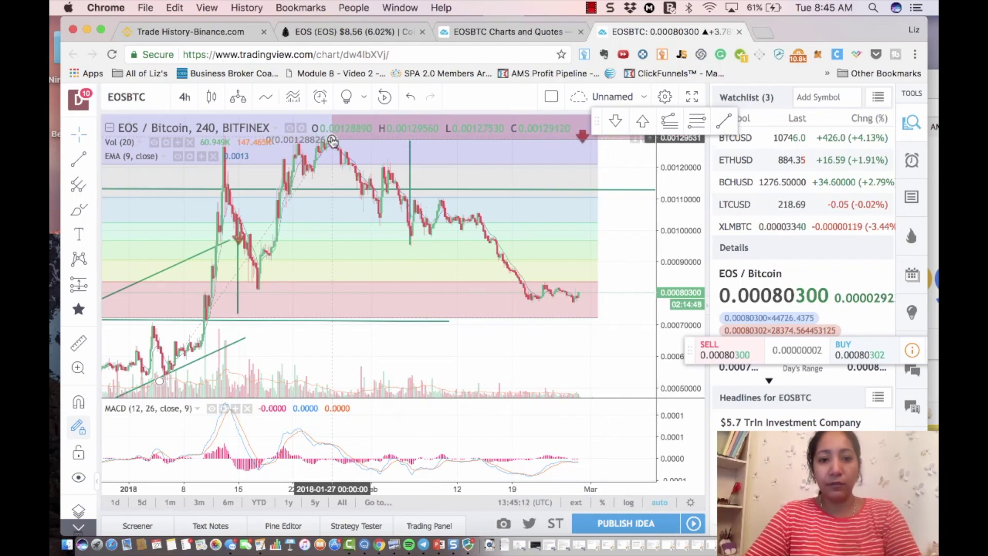
click(350, 152)
scroll(554, 201, right, 3)
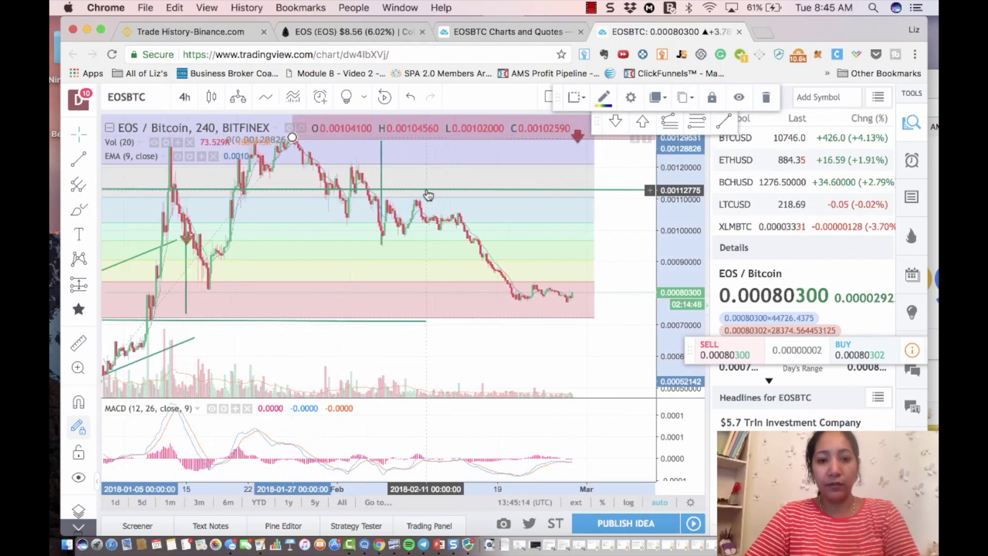
mouse_move(597, 128)
mouse_down()
mouse_move(675, 140)
mouse_move(677, 177)
mouse_up()
drag(551, 101, 697, 119)
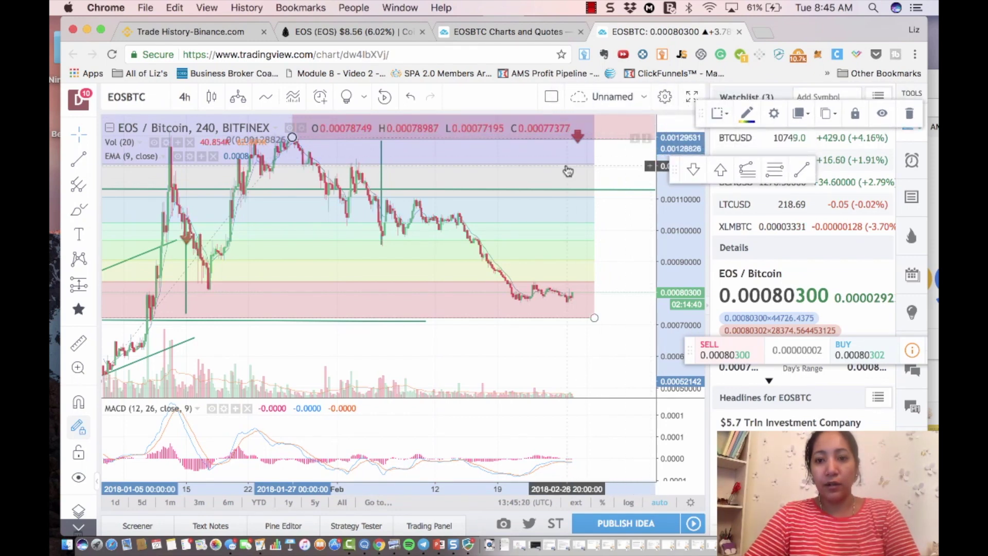
- Remove the MACD pane so the EOSBTC price pane grows taller
scroll(567, 166, left, 5)
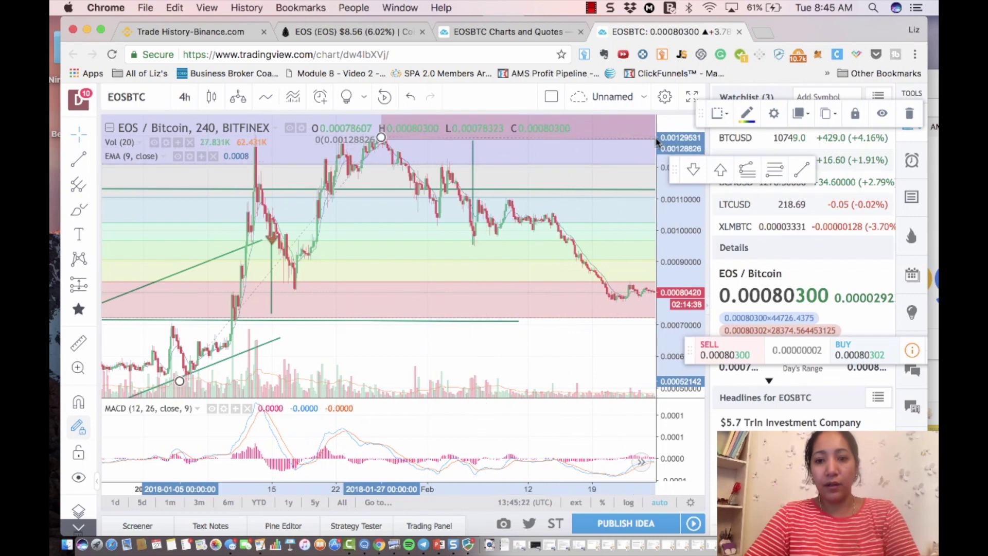
click(648, 139)
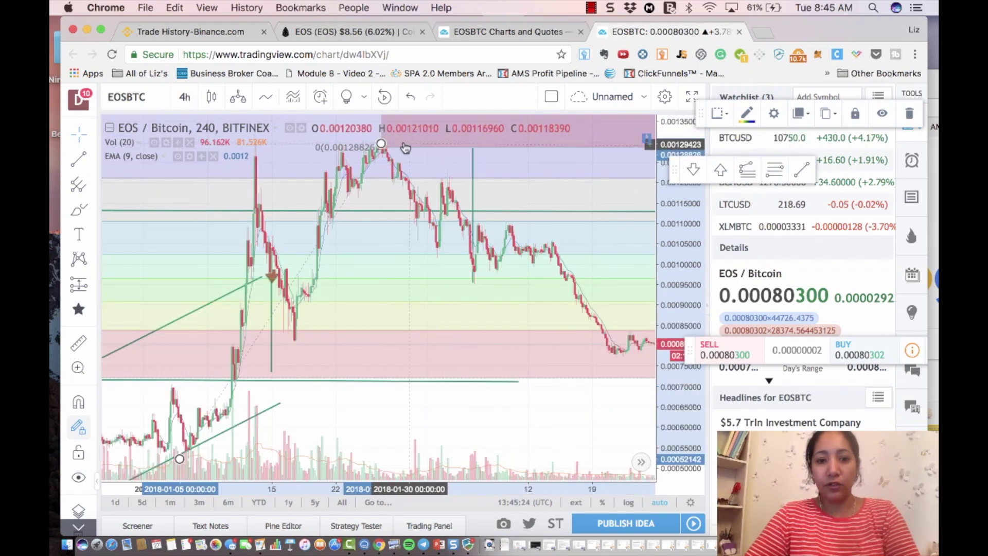
scroll(395, 135, left, 3)
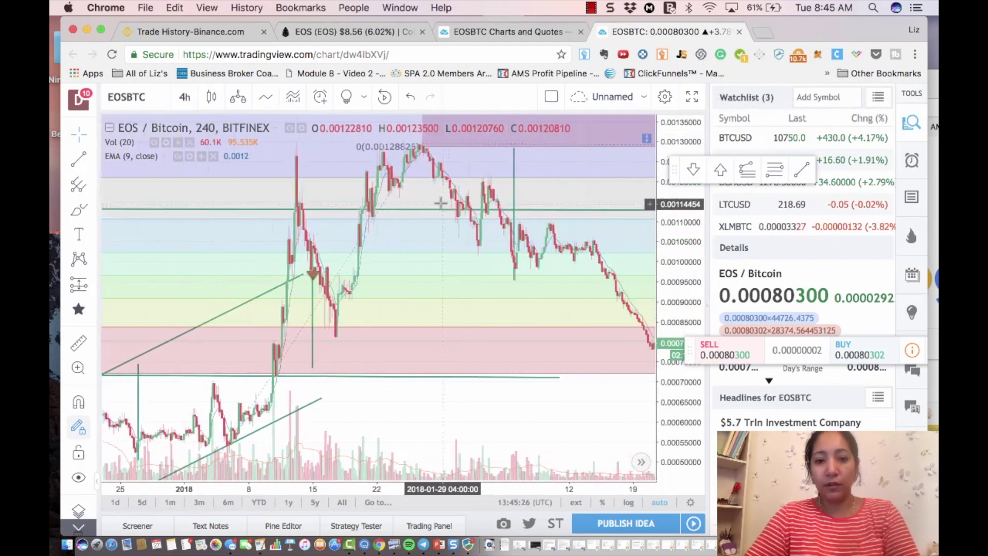
click(411, 156)
scroll(410, 155, right, 5)
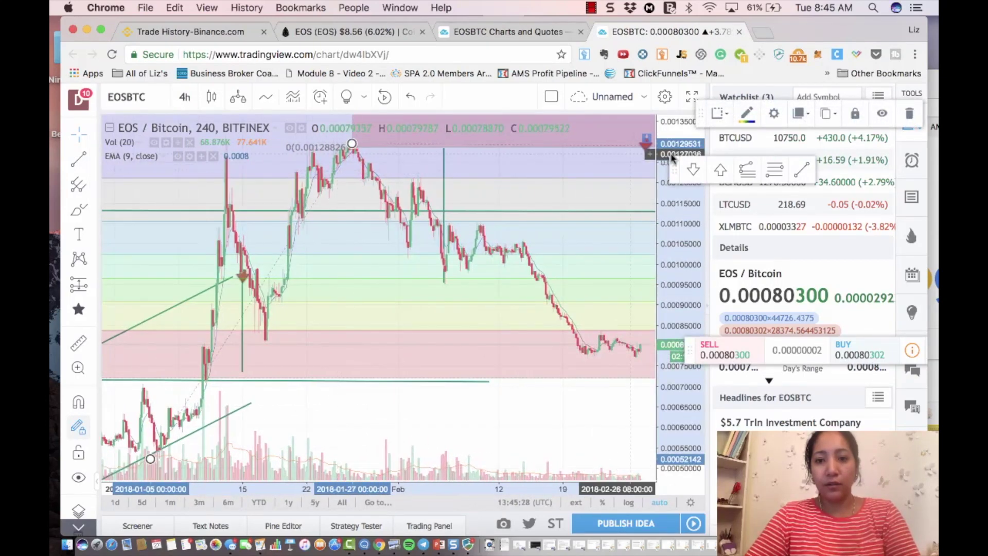
- Draw a descending trend line from the late-January peak to the February highs
click(801, 170)
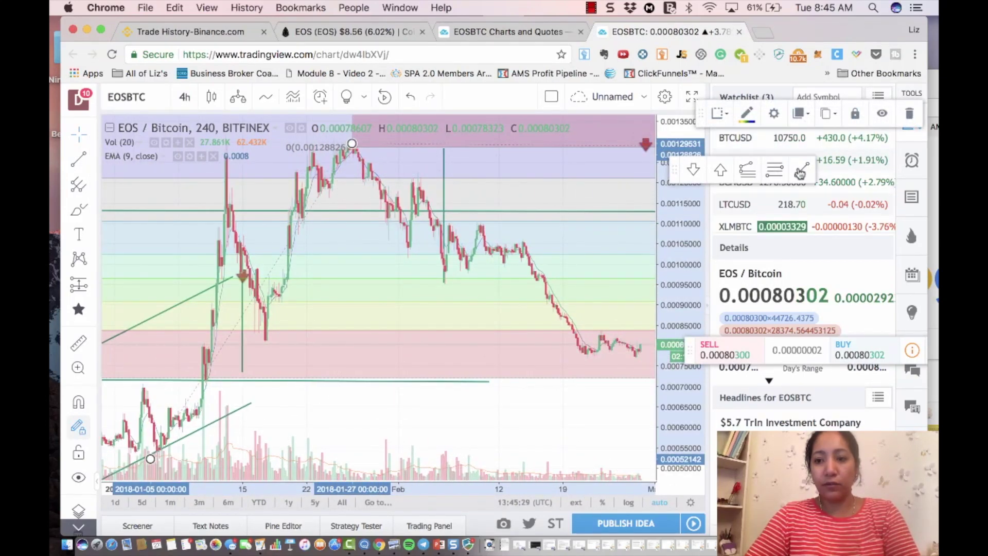
click(329, 145)
click(552, 326)
click(456, 249)
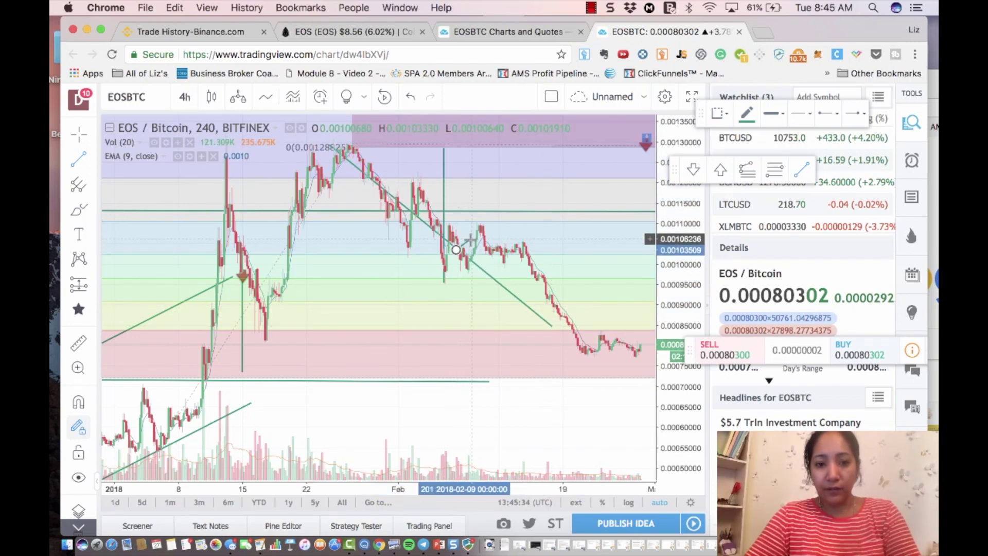
key(Escape)
mouse_move(458, 247)
mouse_down()
mouse_move(475, 233)
mouse_move(480, 245)
mouse_move(508, 214)
mouse_move(489, 228)
mouse_up()
scroll(490, 228, right, 5)
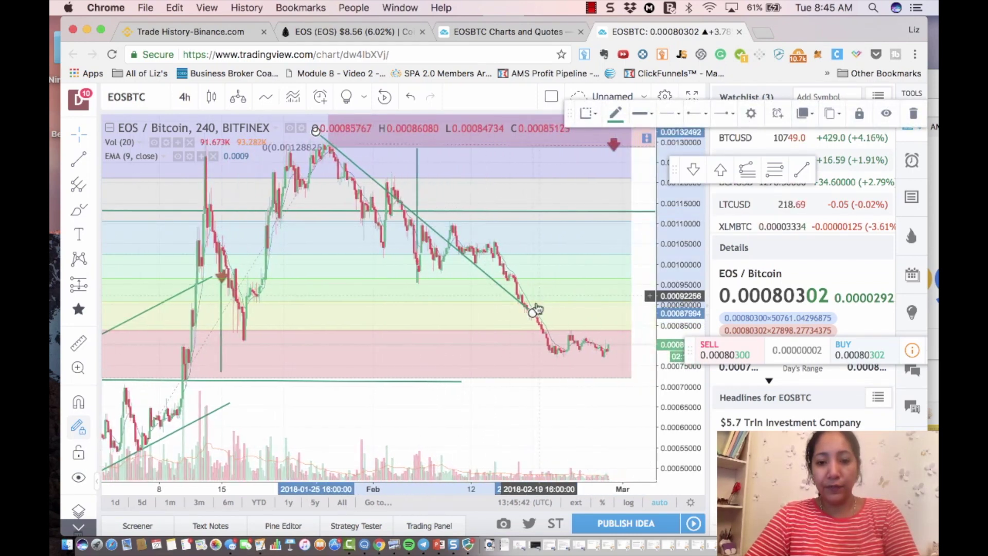
drag(533, 314, 541, 276)
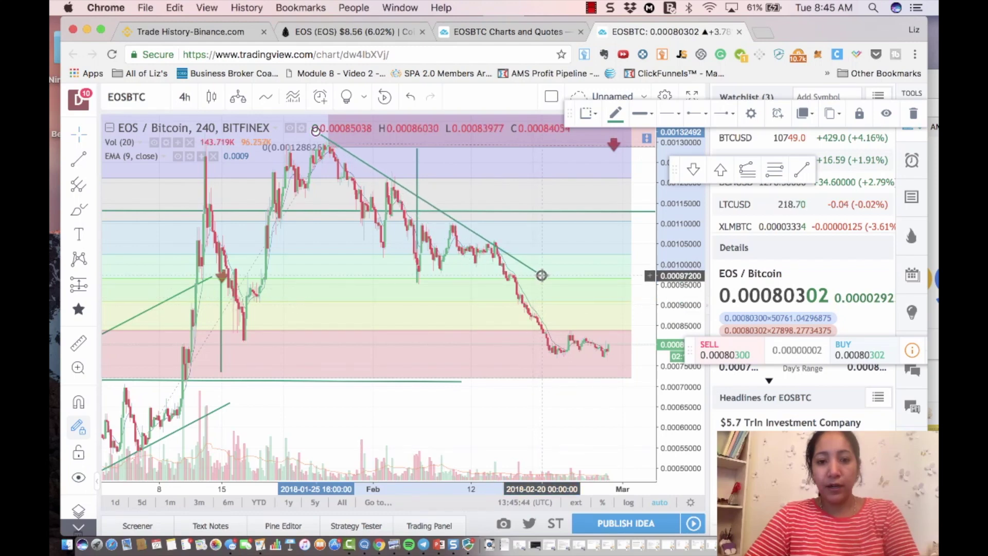
click(373, 229)
- Paste a copy and drag it into a parallel lower channel line along the latest lows
key(ctrl+v)
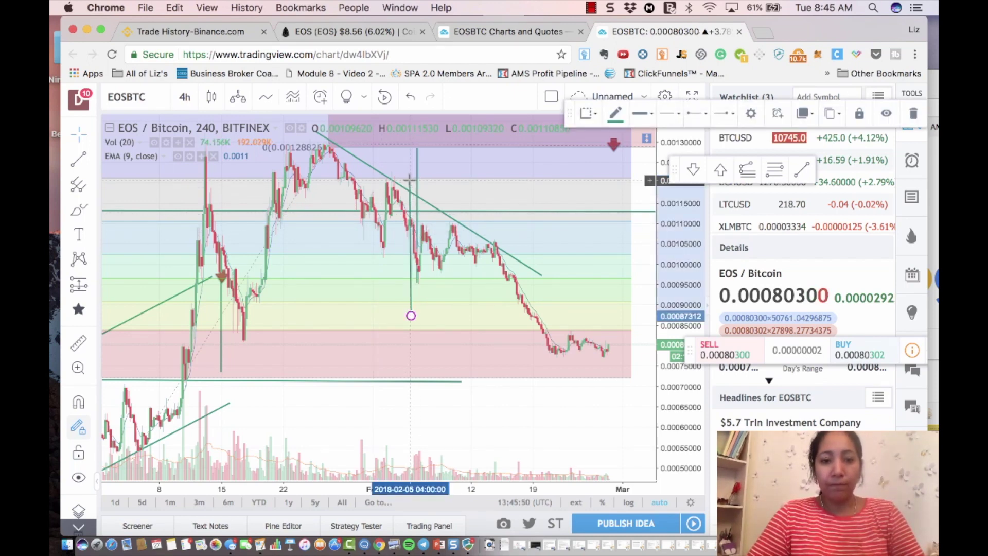
drag(414, 179, 297, 186)
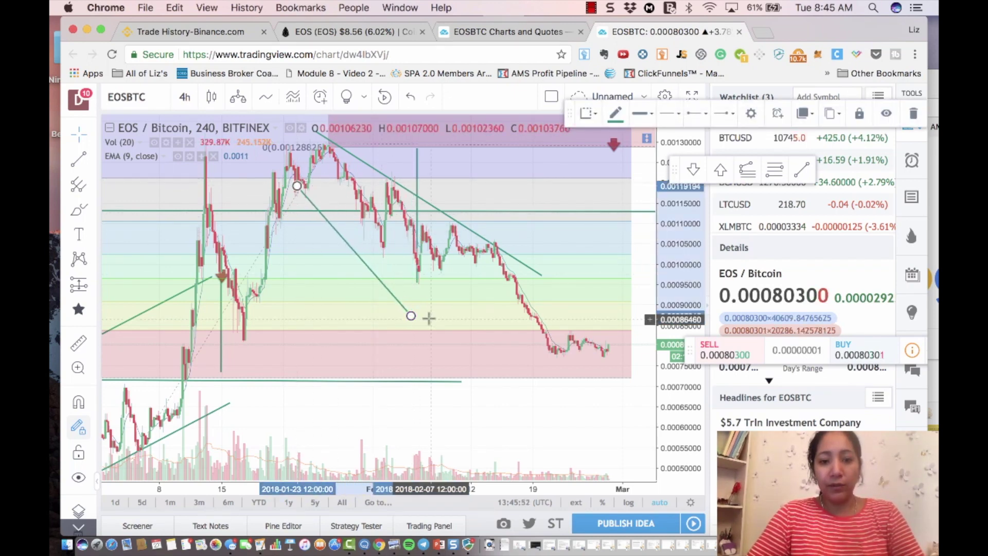
drag(414, 320, 530, 322)
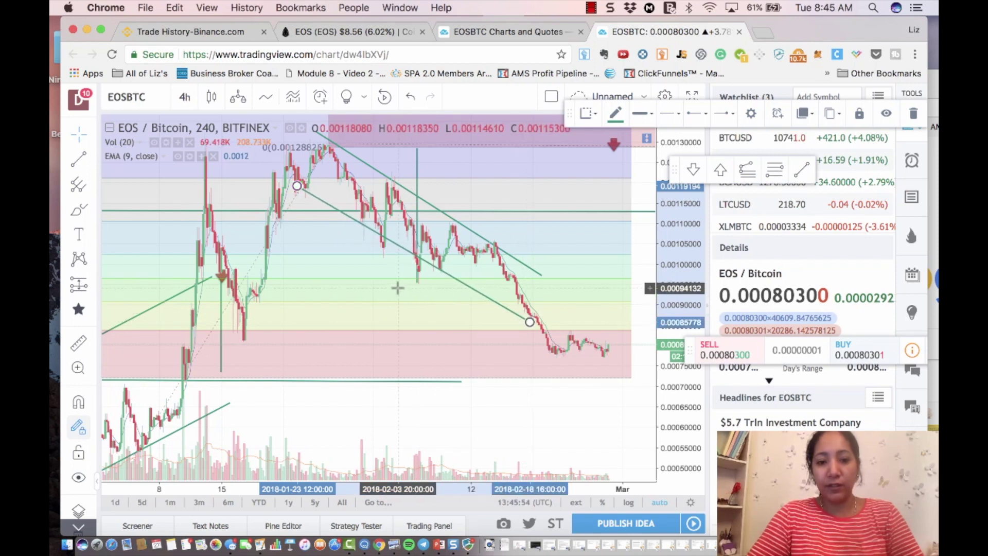
drag(405, 250, 400, 253)
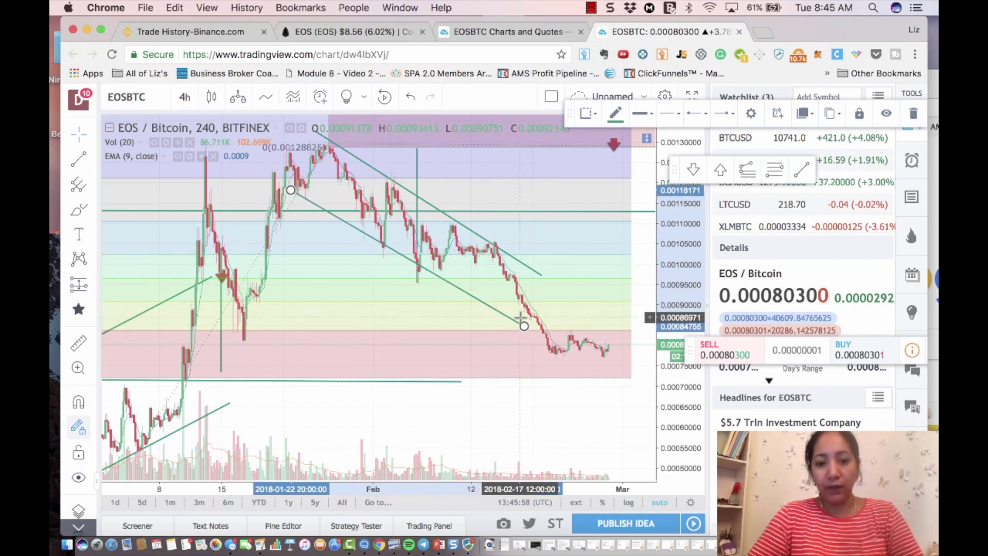
drag(524, 323, 576, 369)
- Draw two short lines marking the top and bottom of the recent sideways range
click(588, 338)
scroll(588, 338, right, 5)
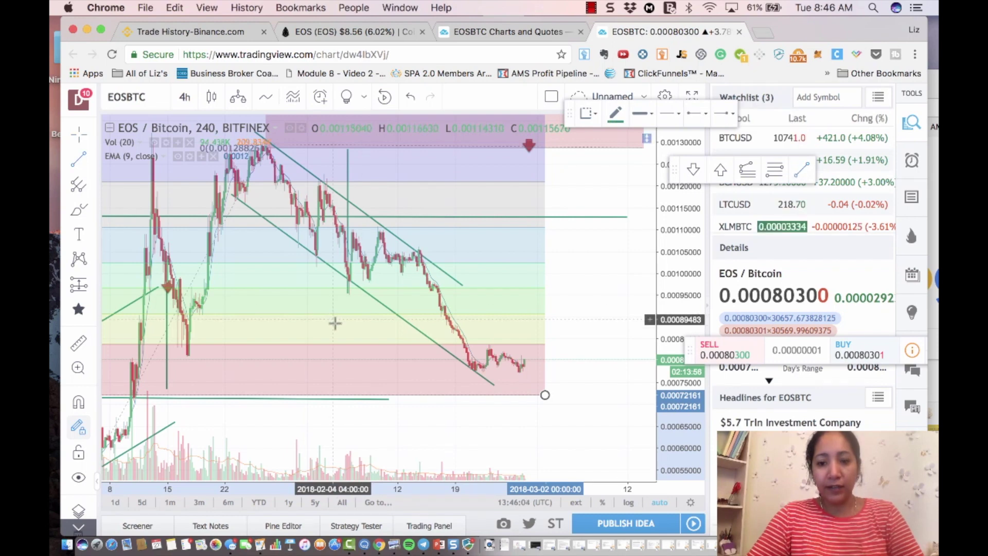
click(563, 345)
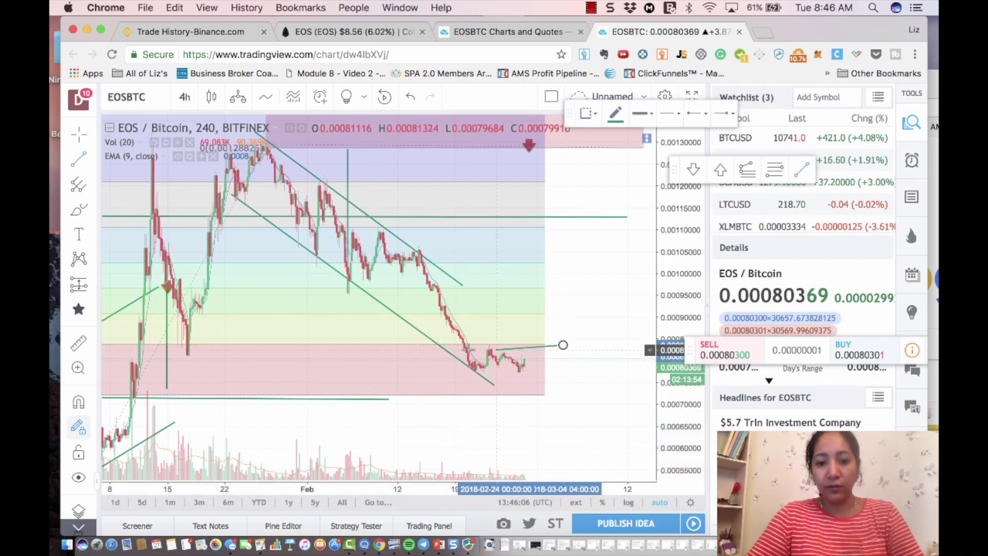
click(430, 343)
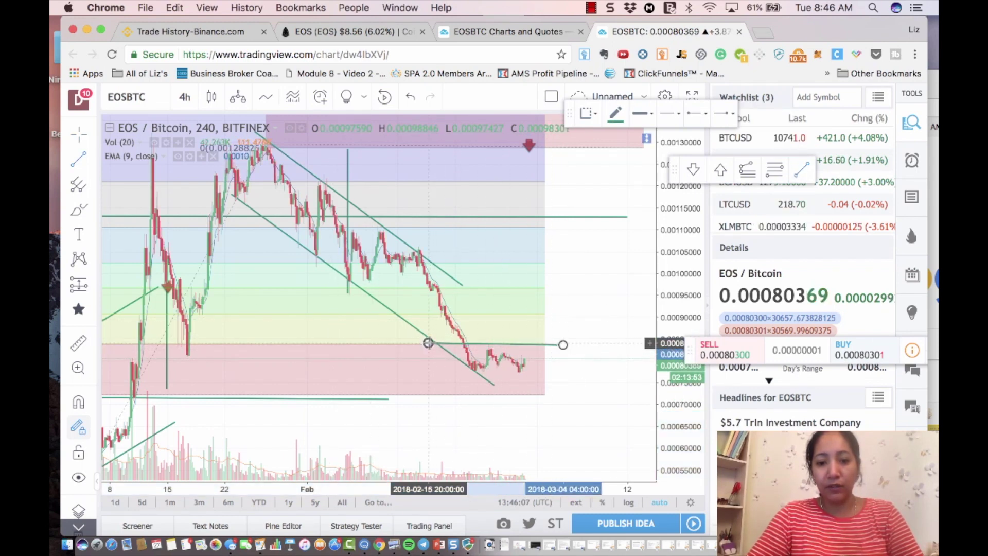
click(560, 370)
click(445, 372)
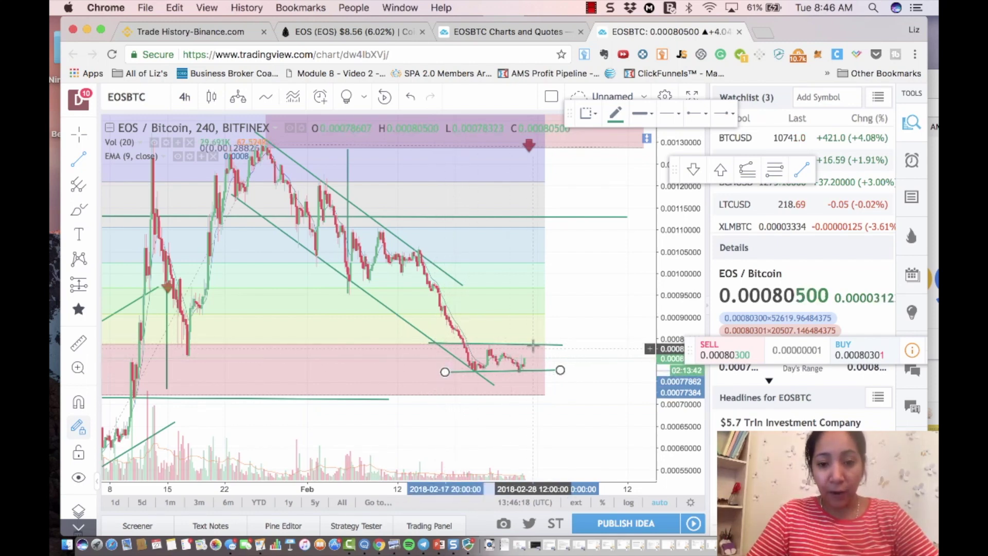
- Extend the upper channel line down to the range top near 0.00084208 around 1 March
scroll(529, 343, right, 3)
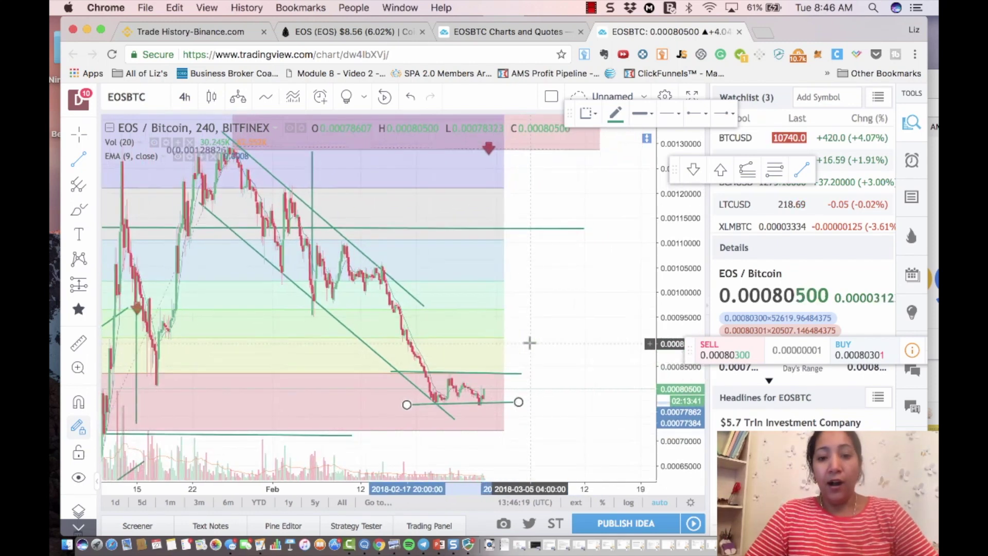
click(424, 304)
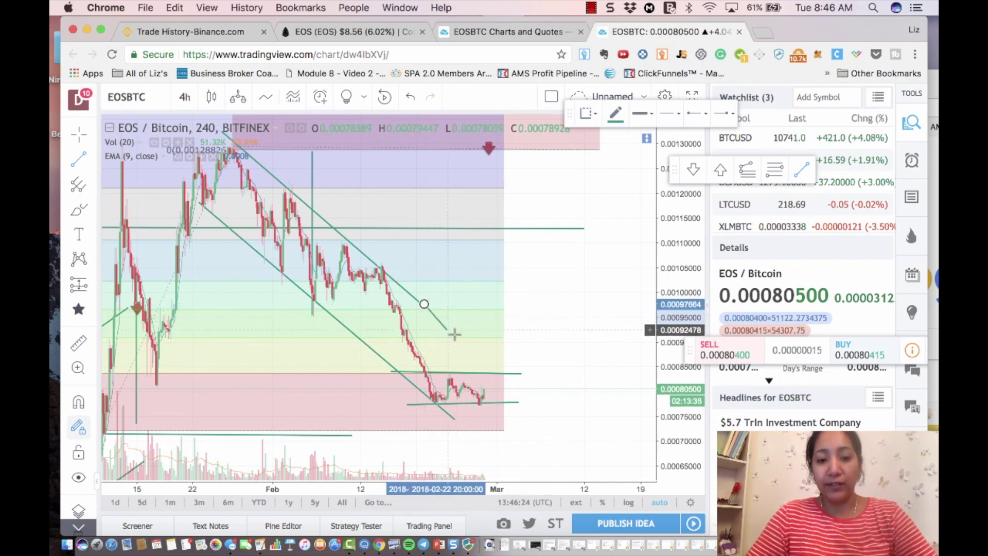
click(500, 370)
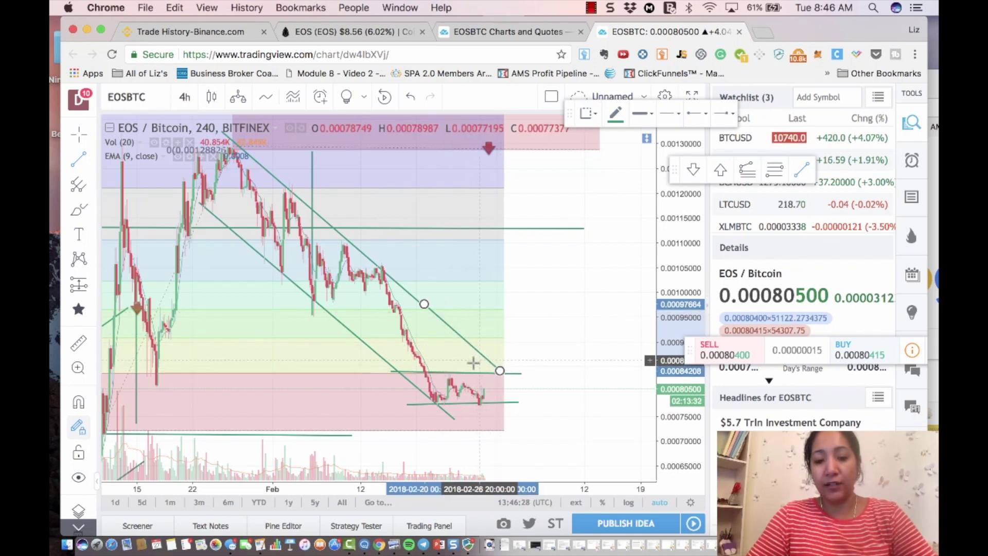
scroll(479, 309, left, 3)
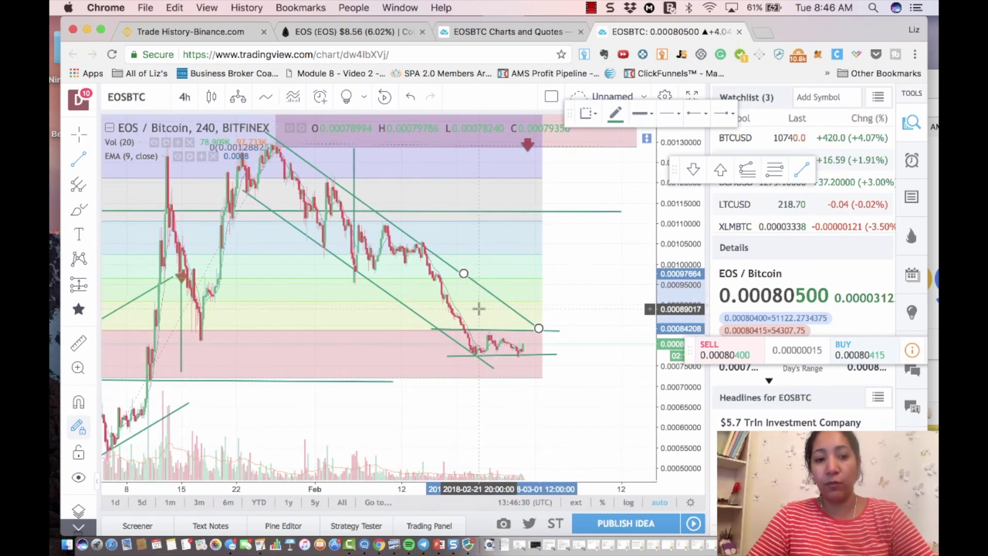
scroll(479, 309, left, 3)
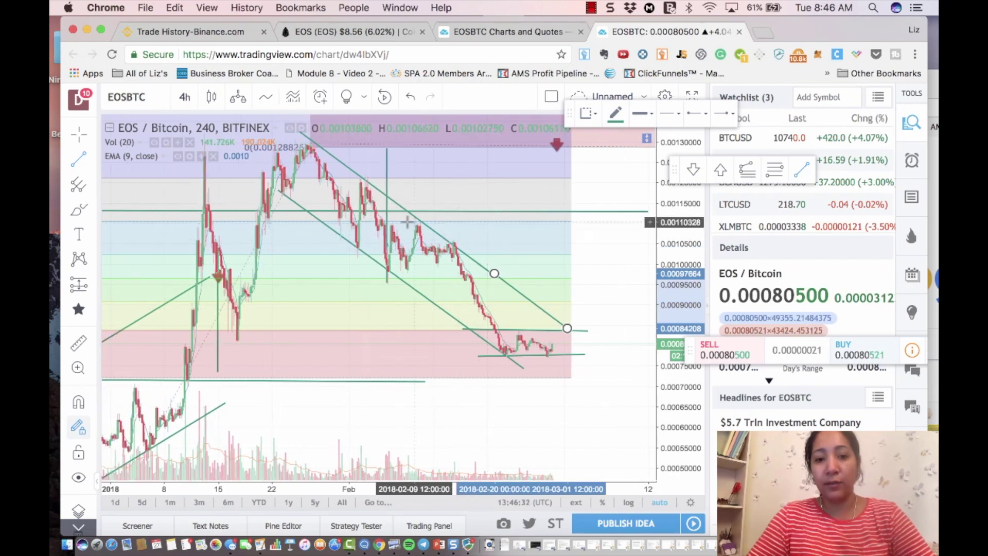
- Pan across the chart, deselect the upper channel line, and zoom in on recent candles
scroll(410, 226, right, 5)
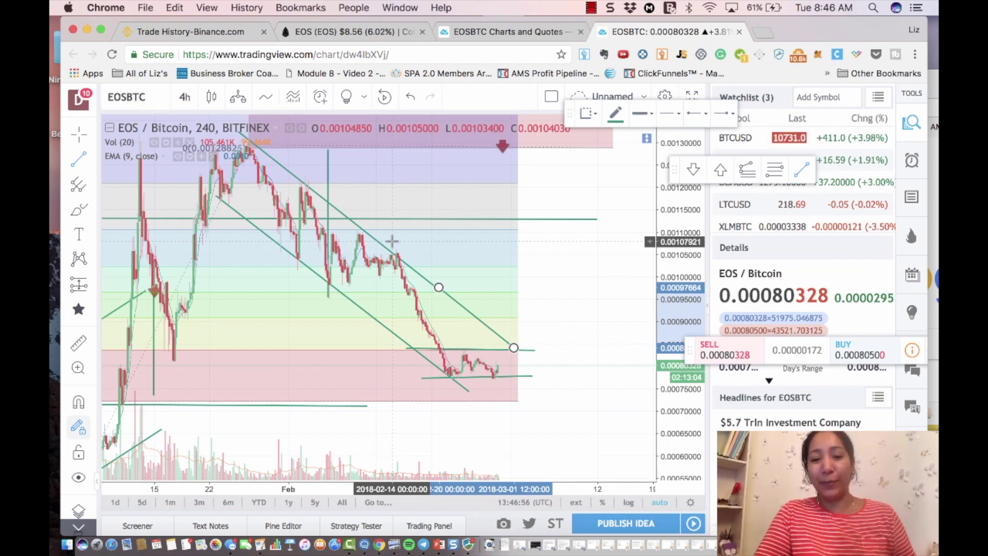
scroll(386, 252, left, 8)
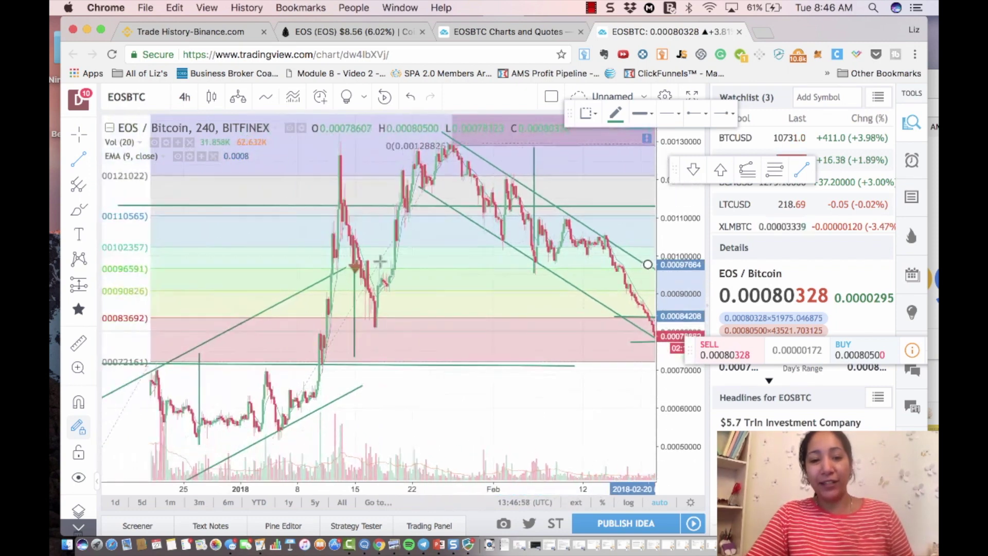
scroll(380, 262, right, 8)
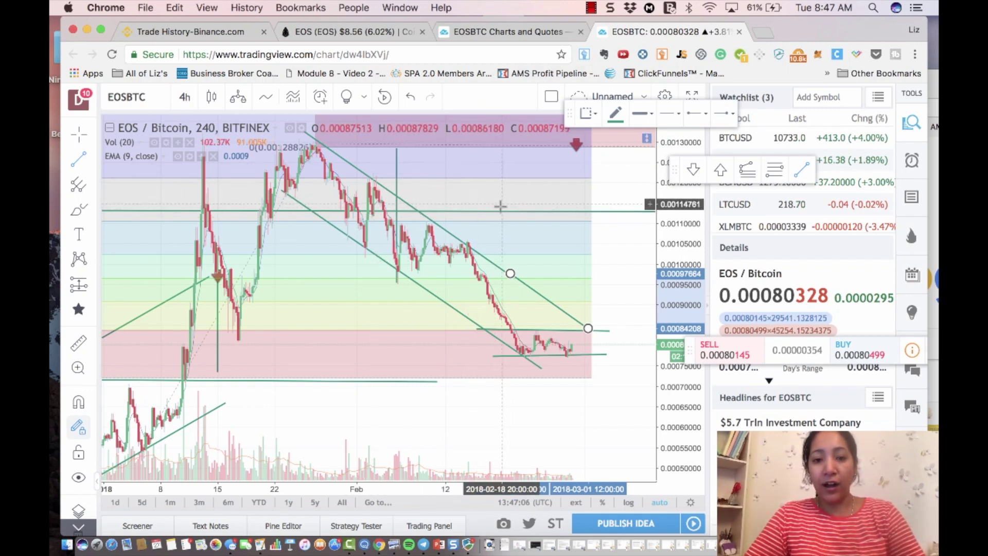
scroll(502, 231, right, 3)
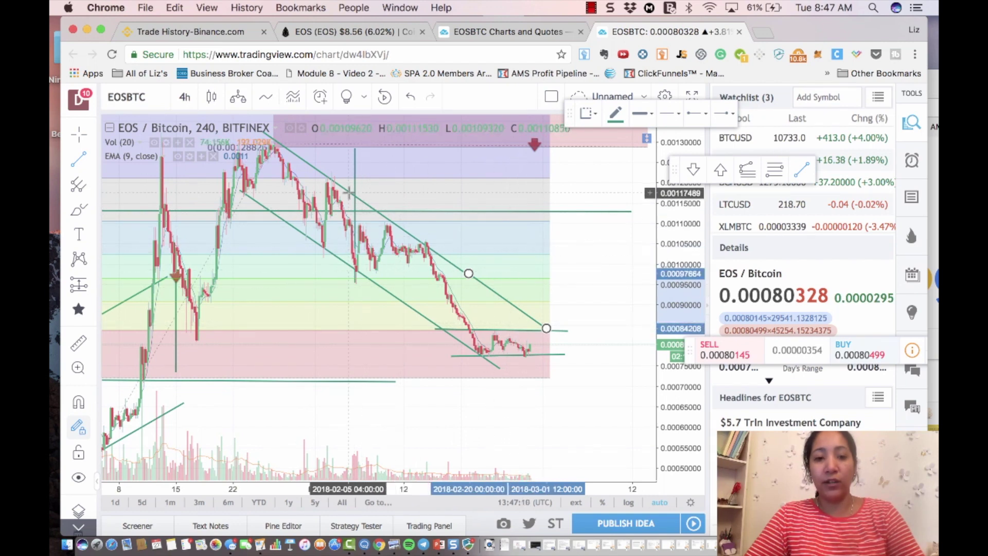
click(352, 176)
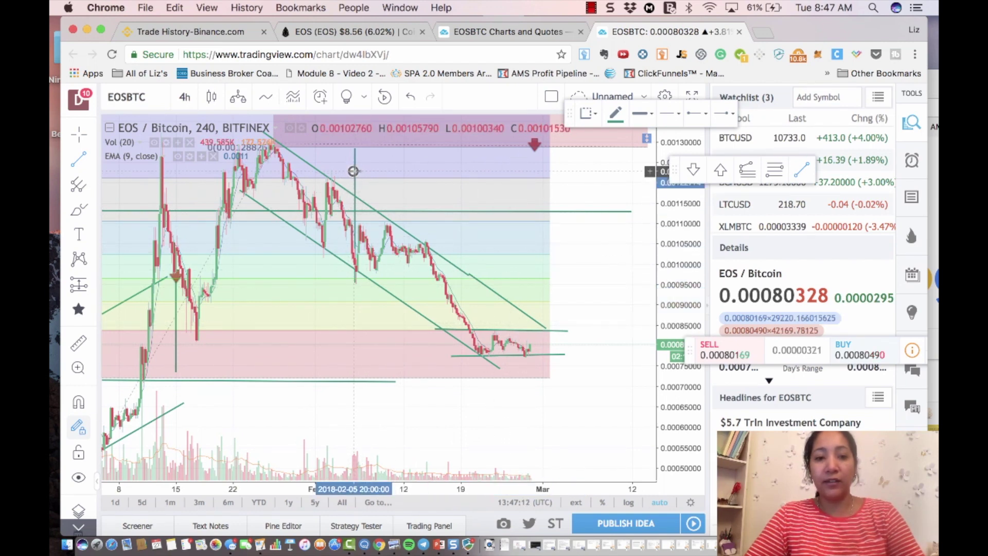
scroll(353, 171, up, 5)
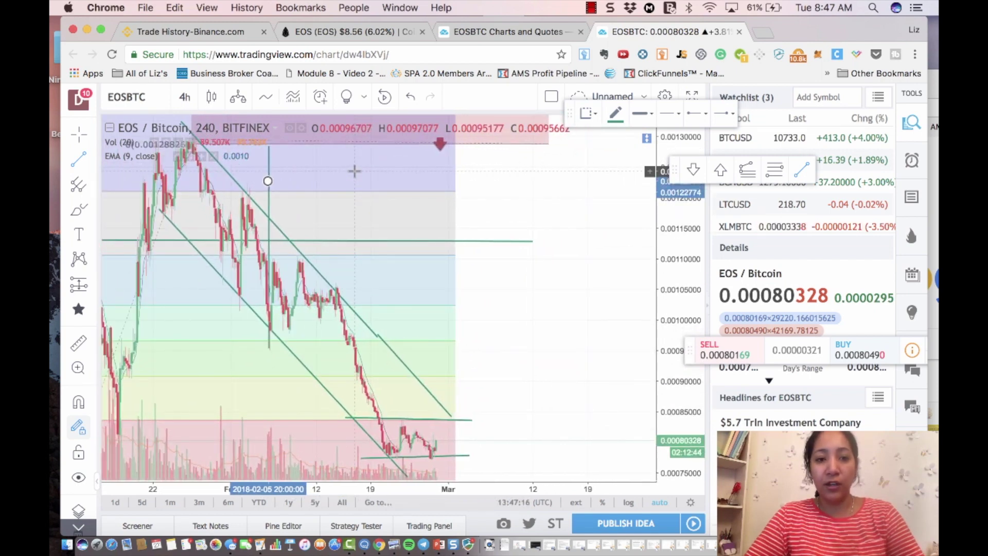
- Deselect the line, briefly show and hide MACD, and pan back to mid-January
click(342, 194)
drag(297, 277, 320, 280)
scroll(320, 281, right, 5)
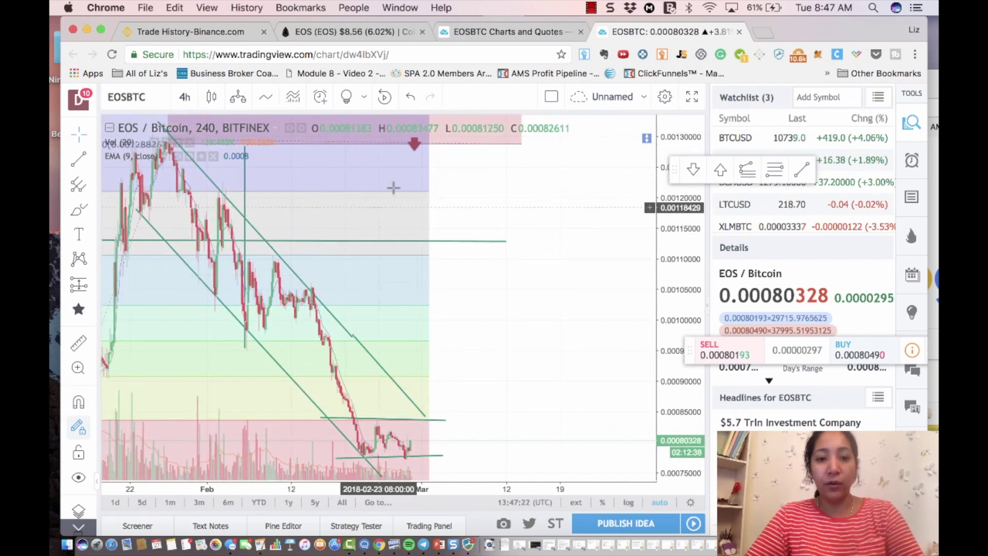
click(646, 139)
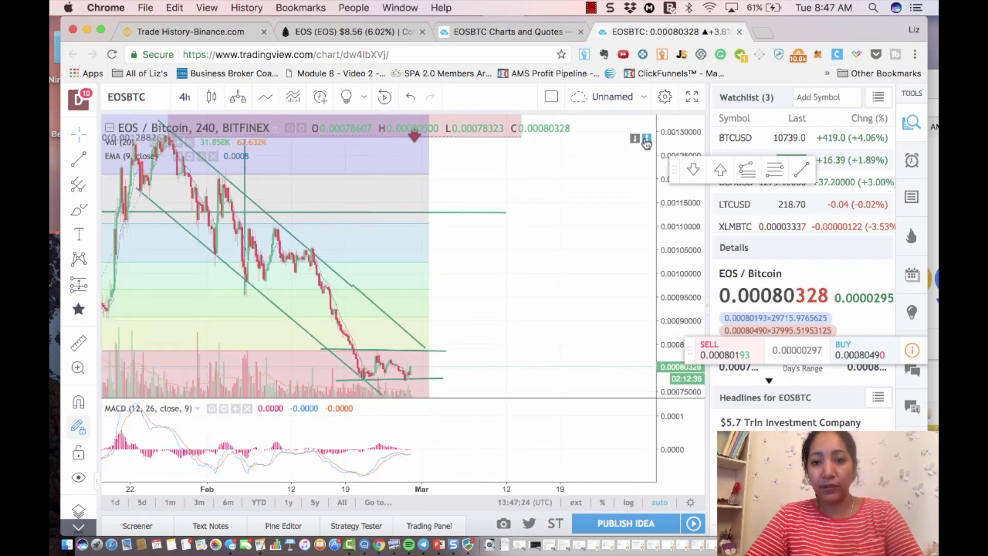
click(646, 139)
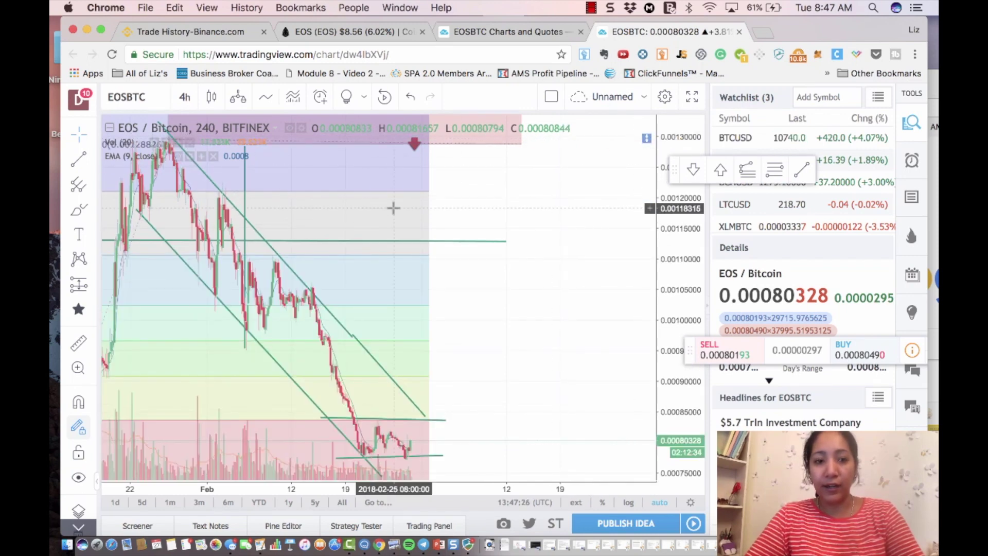
scroll(399, 206, left, 4)
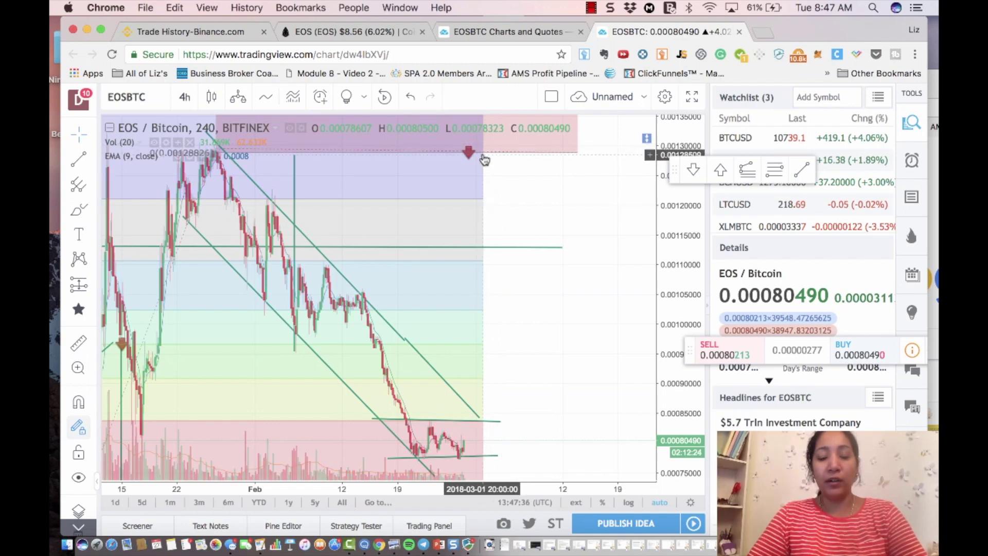
scroll(485, 159, left, 3)
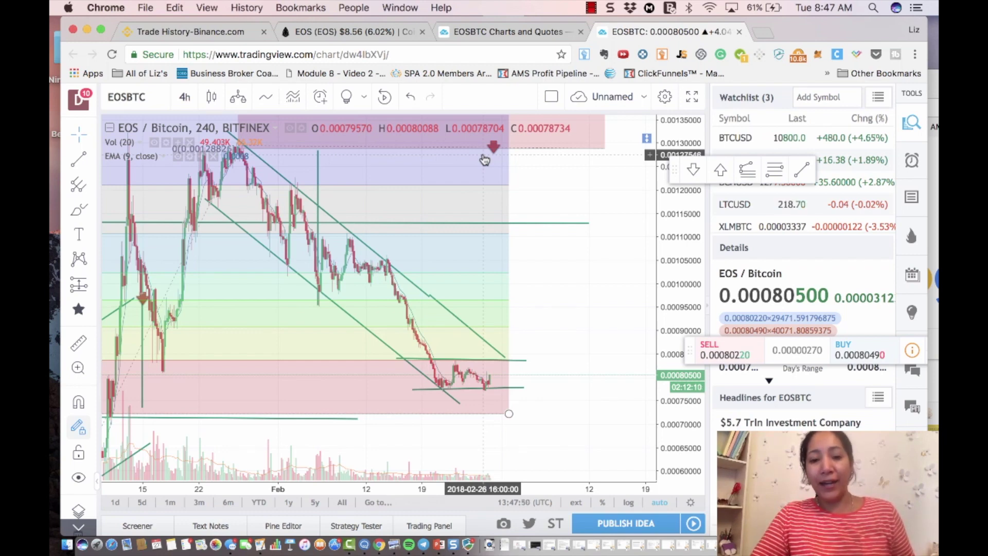
- Return to CoinMarketCap's EOS page and highlight the $8.56 USD price
click(382, 34)
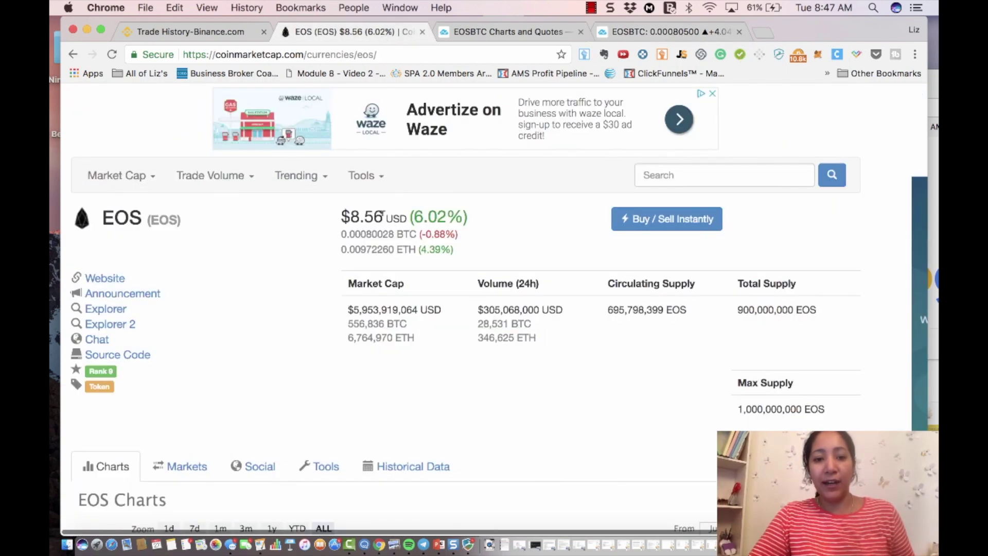
drag(385, 214, 342, 211)
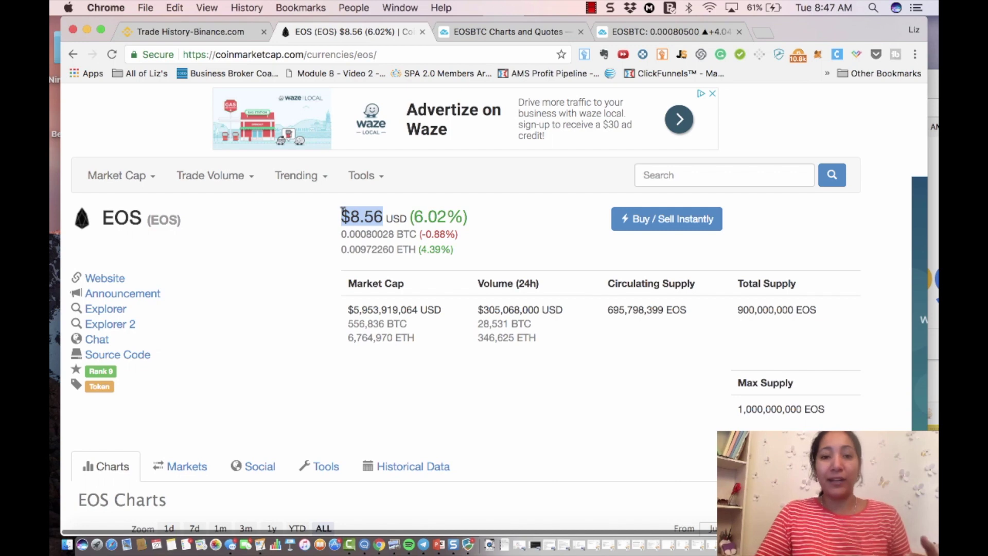